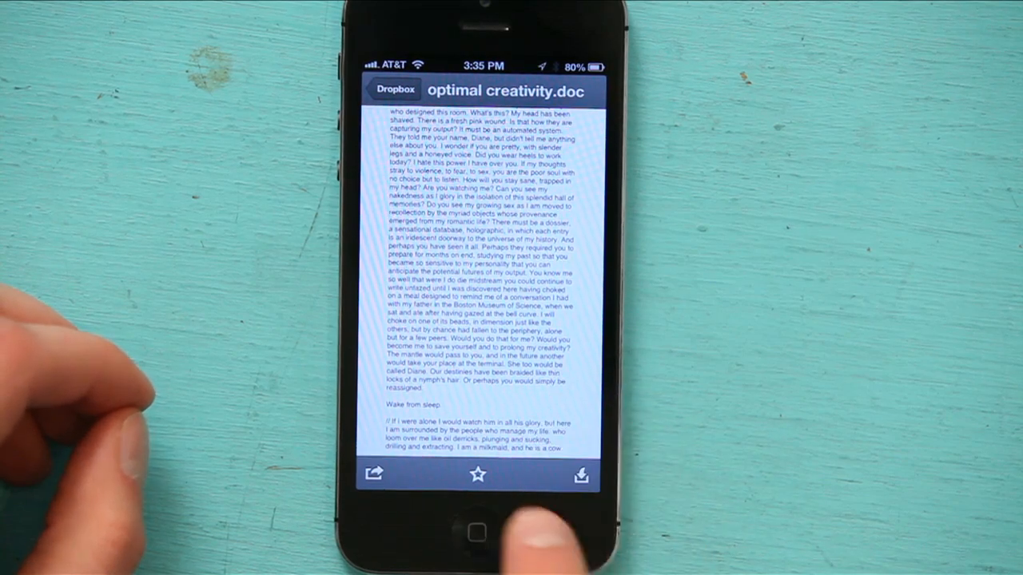
- Bring up the print and open-in choices for optimal creativity.doc, then dismiss them
left_click(581, 474)
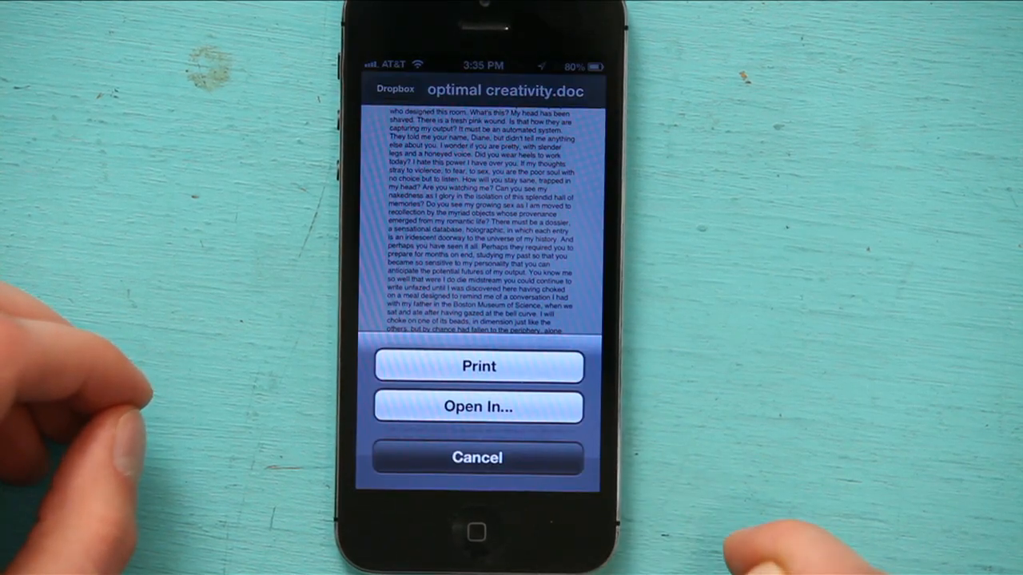
left_click(477, 457)
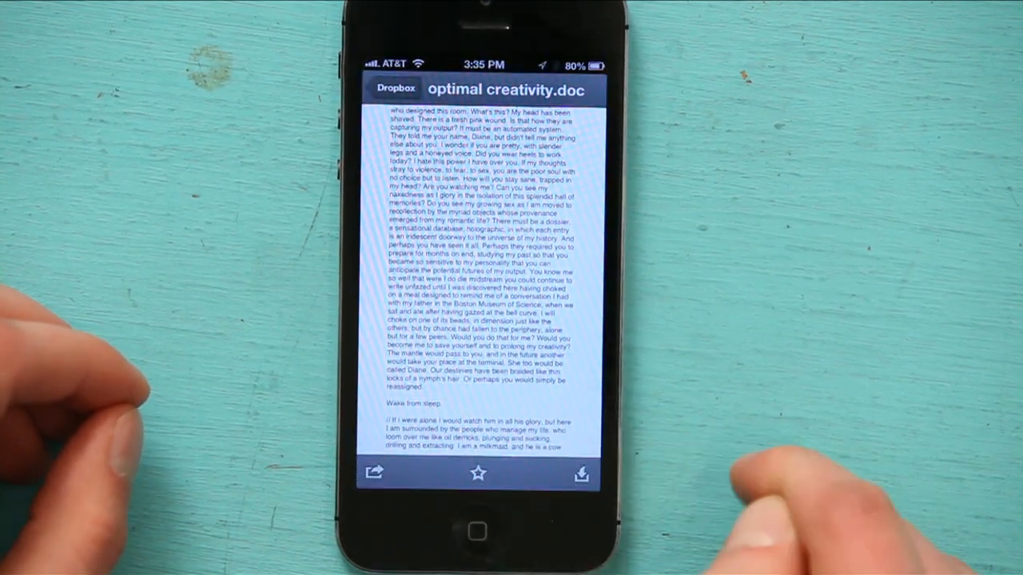